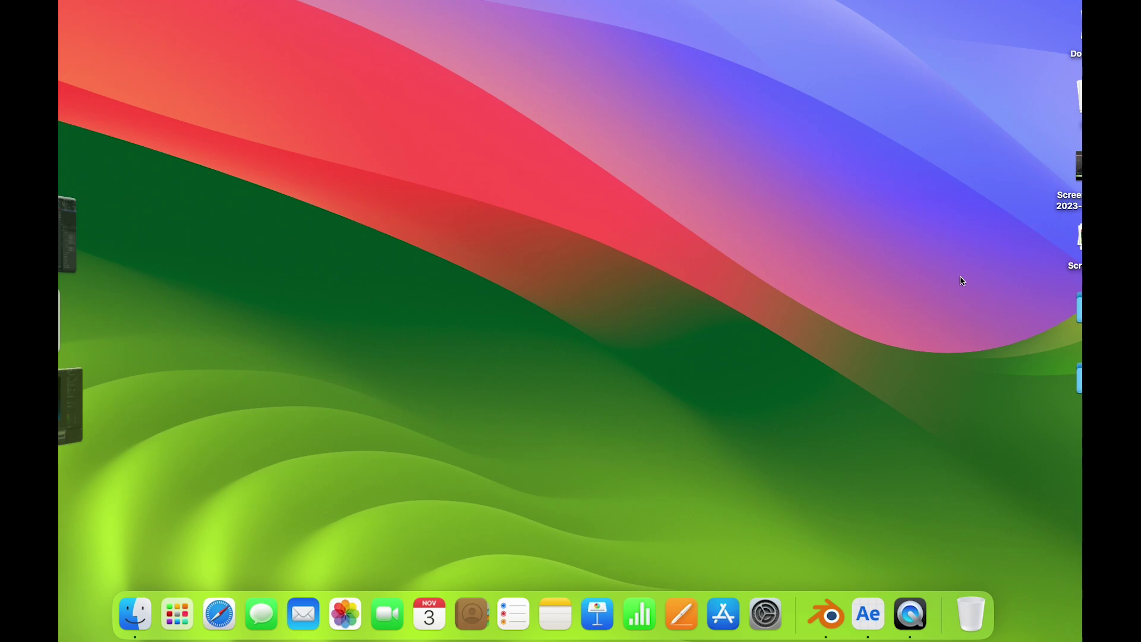
- Preview the Sat 2 satellite fly-by in After Effects, then return to Blender
click(869, 615)
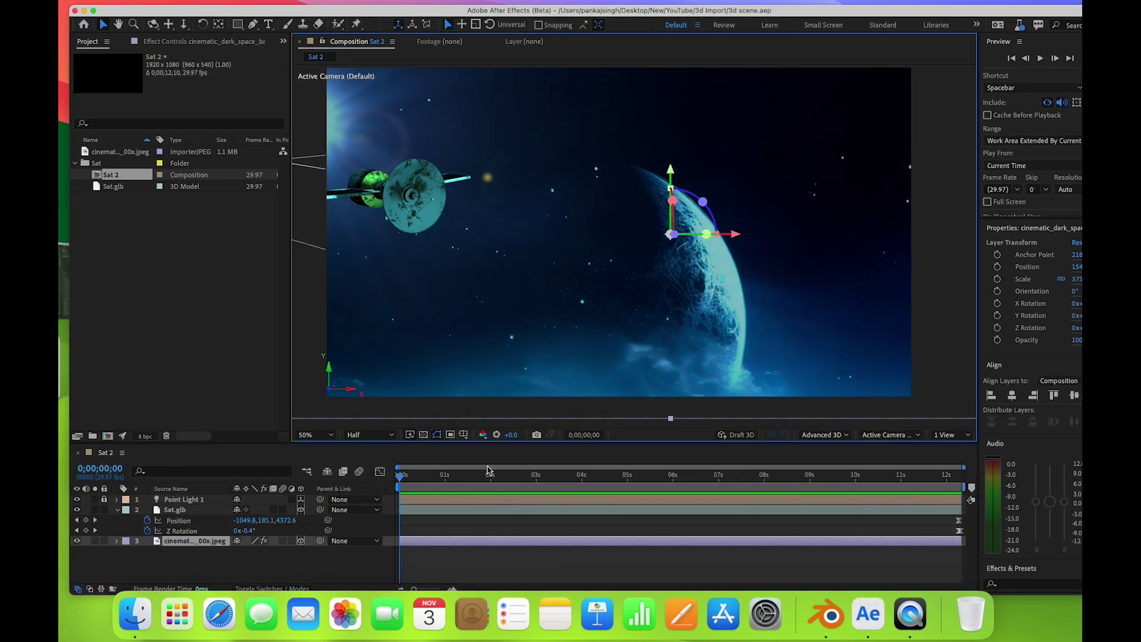
key(space)
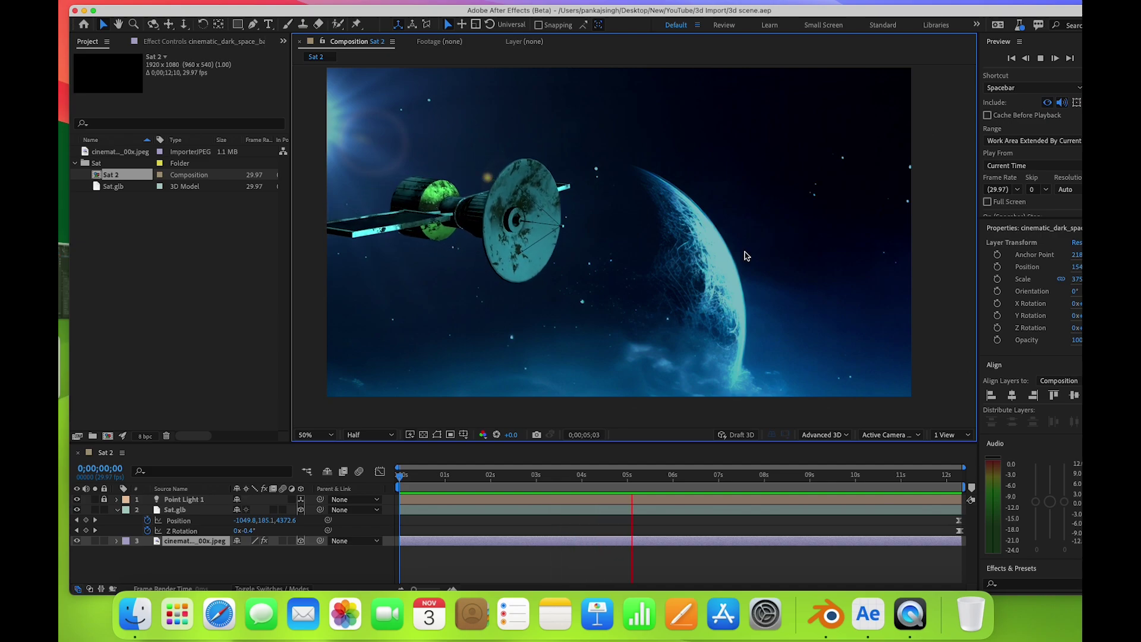
key(super+Tab)
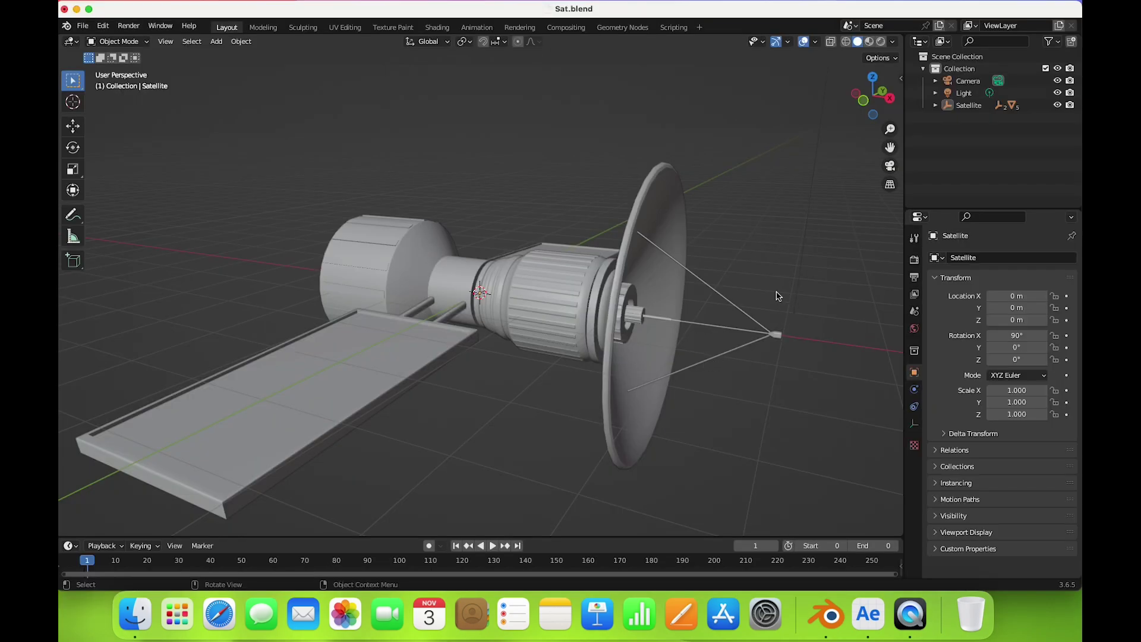
- Show the satellite in Material Preview, orbit around it, and select the Satellite object
drag(728, 348, 463, 350)
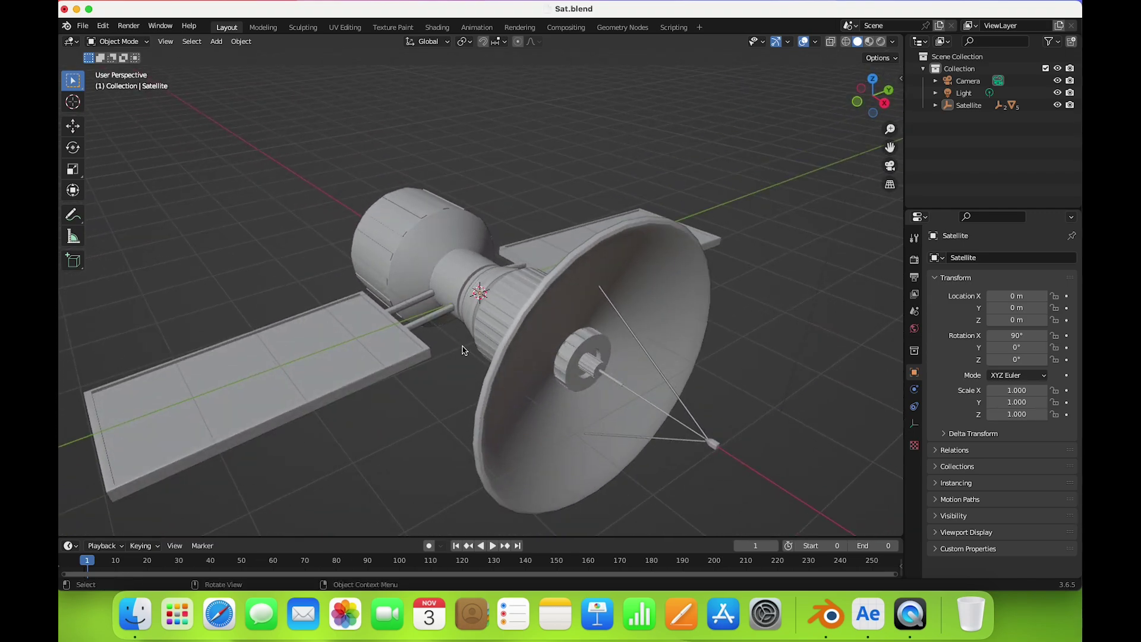
click(870, 41)
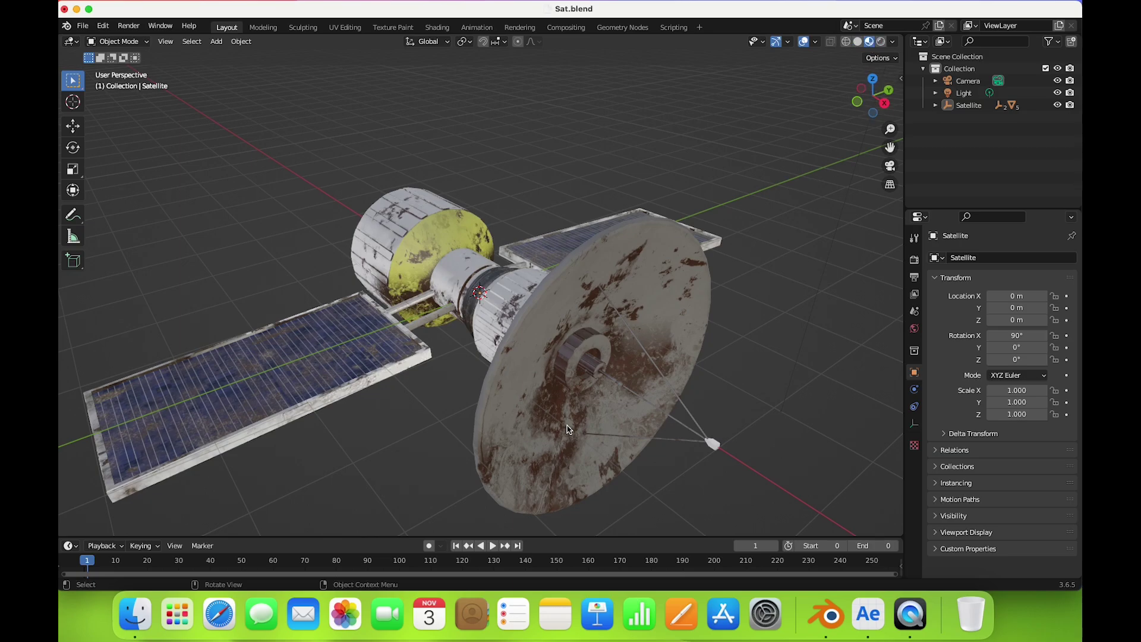
drag(568, 429, 761, 388)
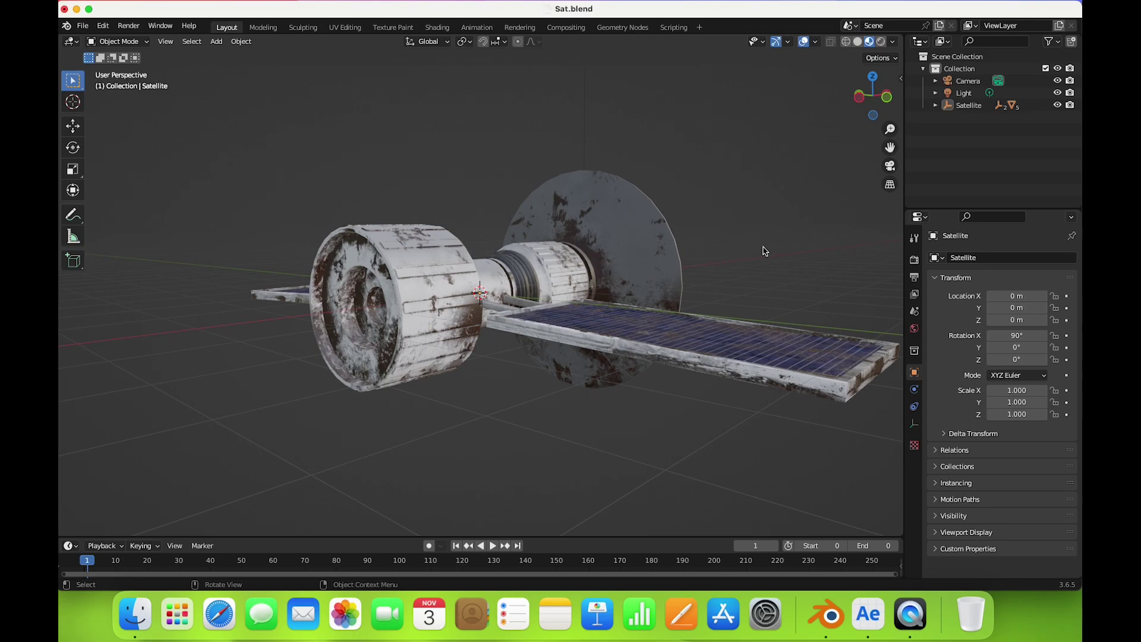
drag(778, 249, 434, 269)
scroll(434, 270, down, 2)
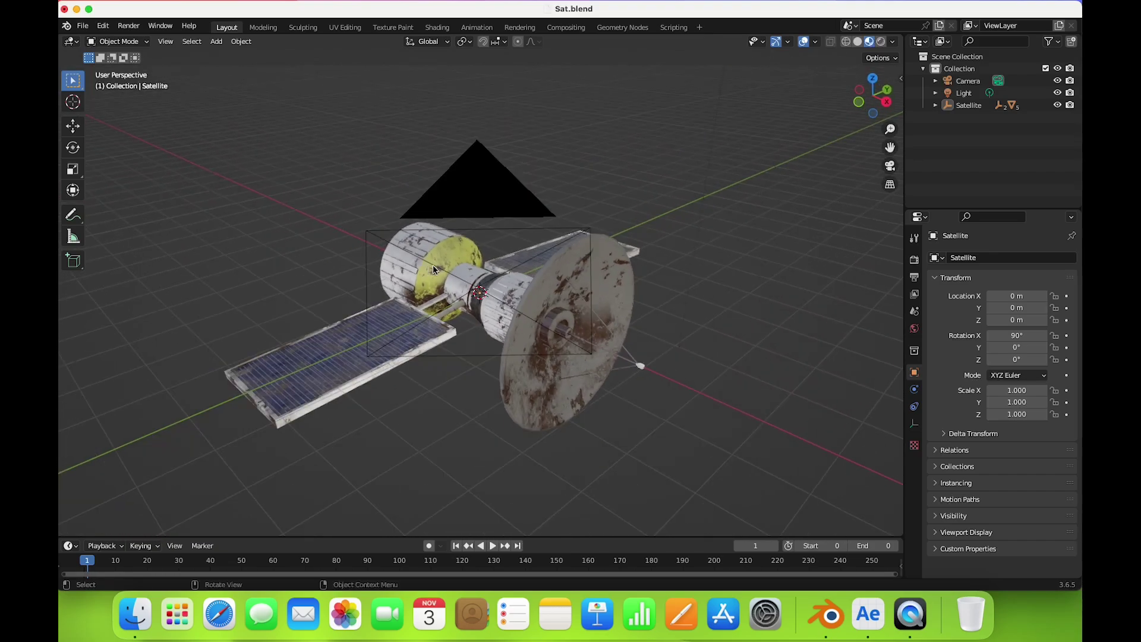
click(969, 105)
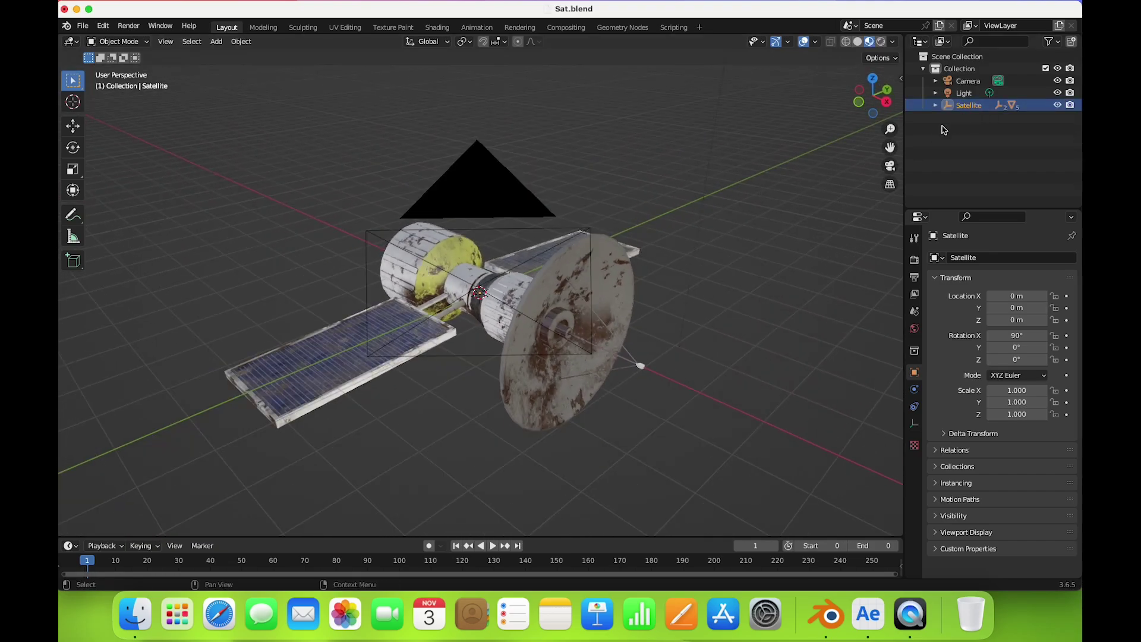
- Open the glTF 2.0 export for Sat.glb, expand the Data options, then cancel
click(83, 26)
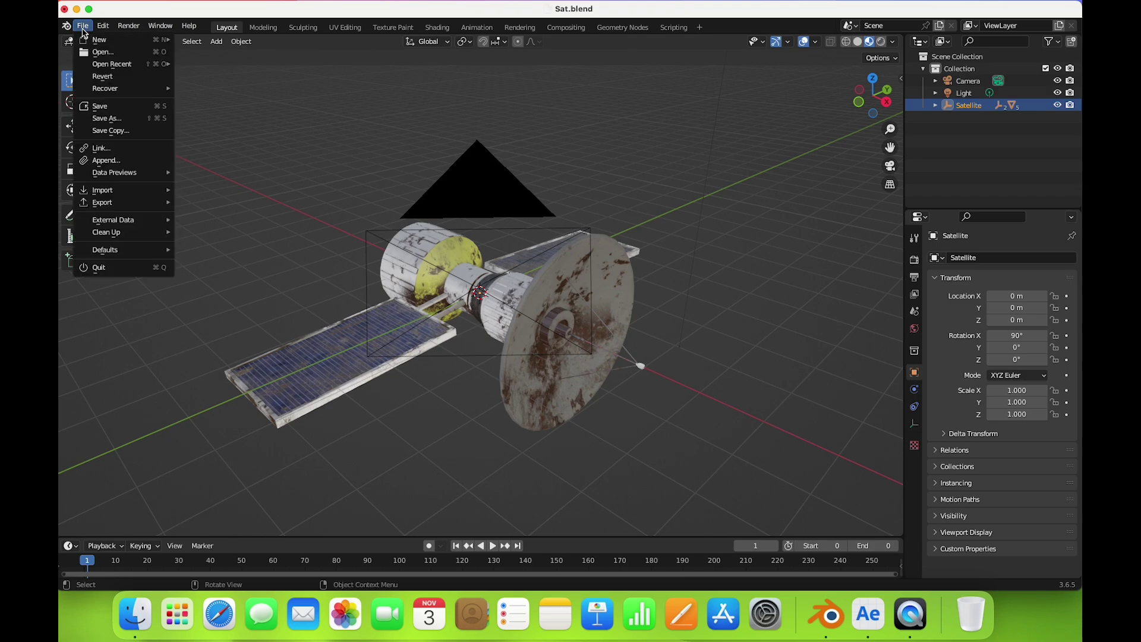
mouse_move(122, 202)
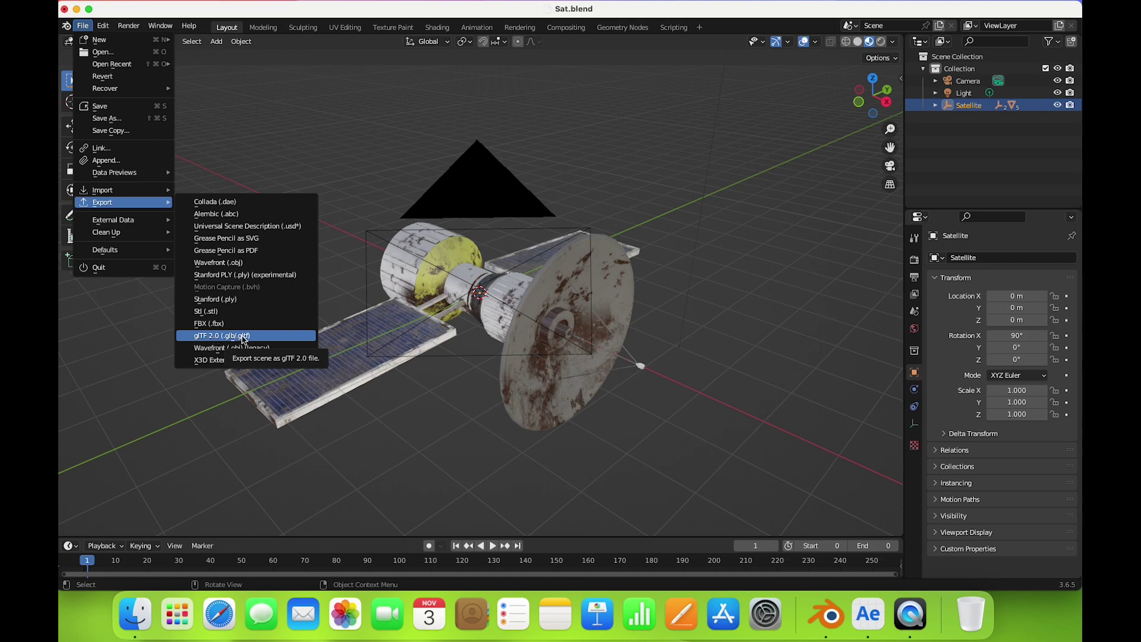
click(243, 337)
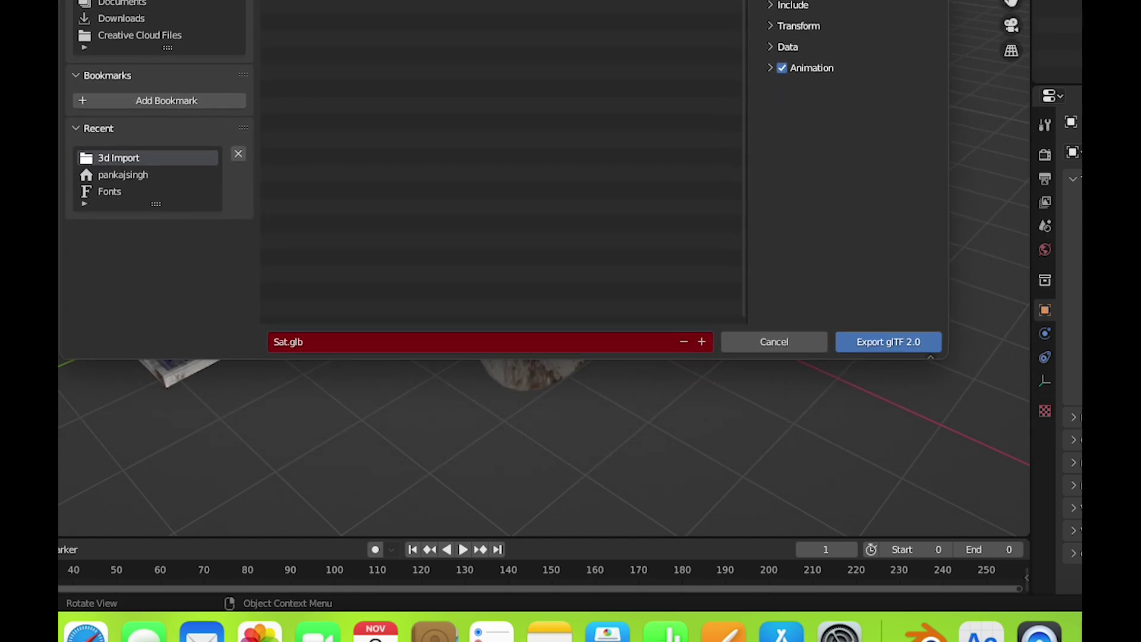
click(791, 61)
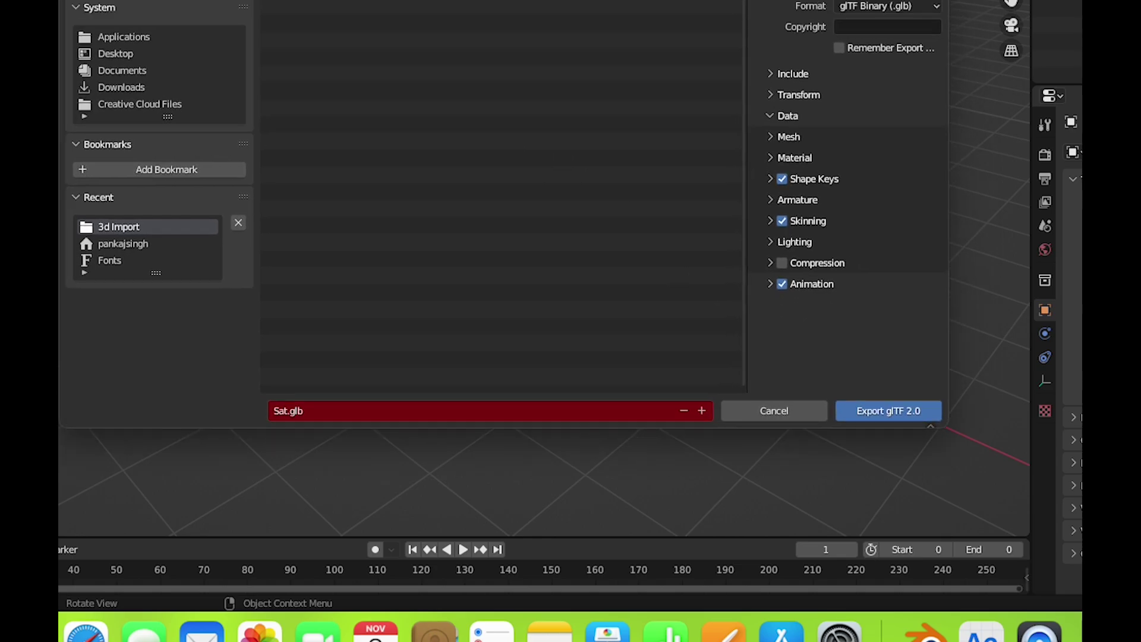
click(761, 410)
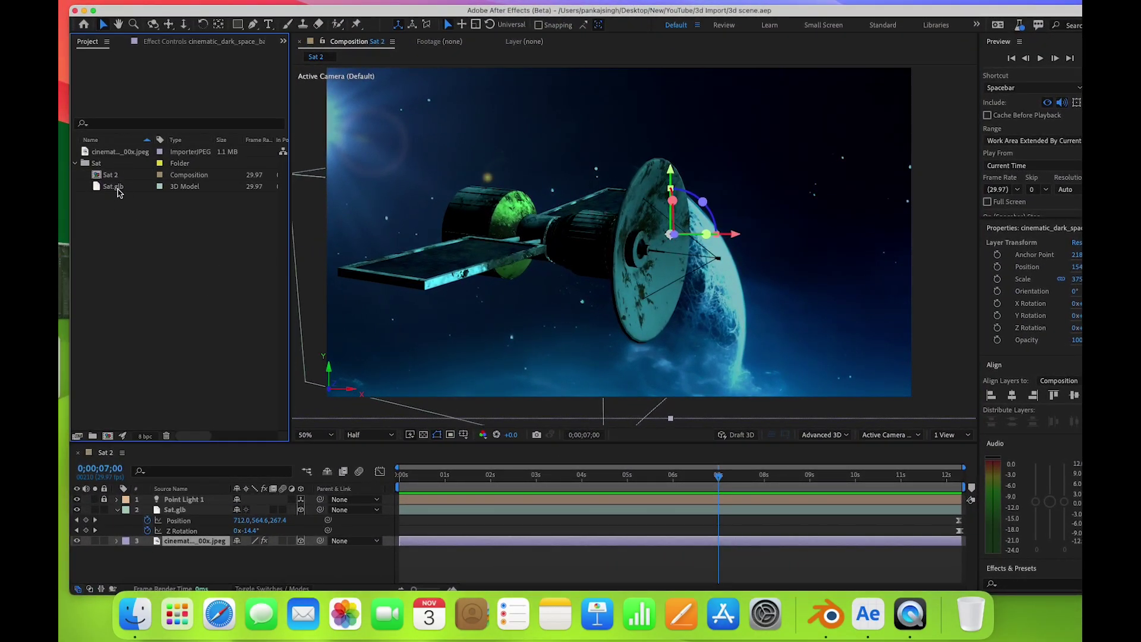
- Create a Sat 3 composition from Sat.glb and rotate the model 196° on X
click(115, 189)
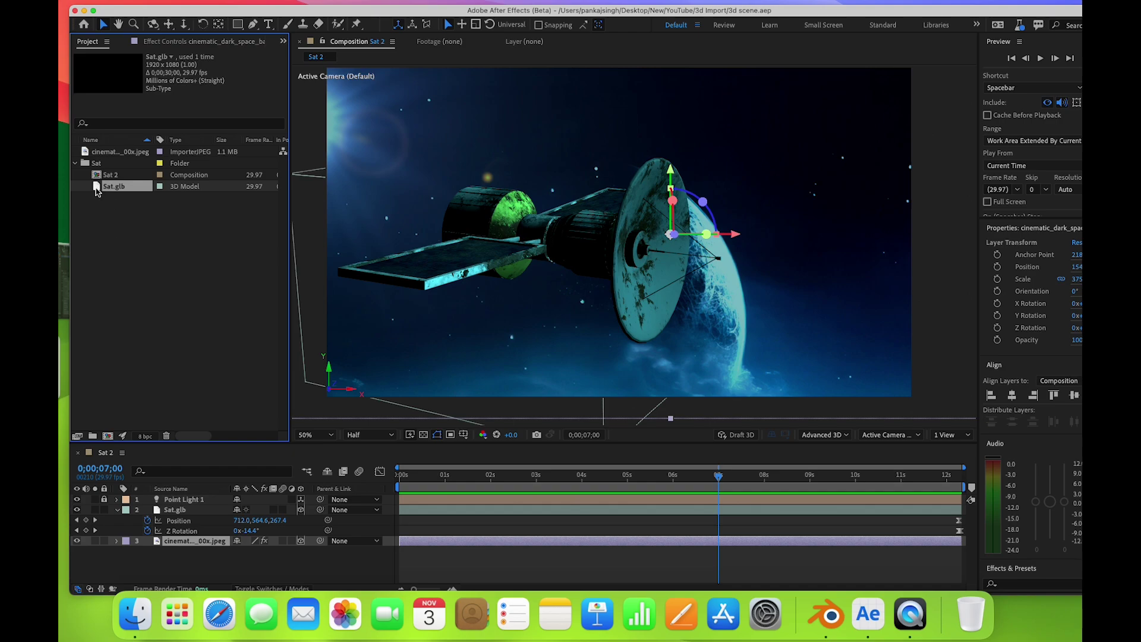
drag(97, 190, 109, 440)
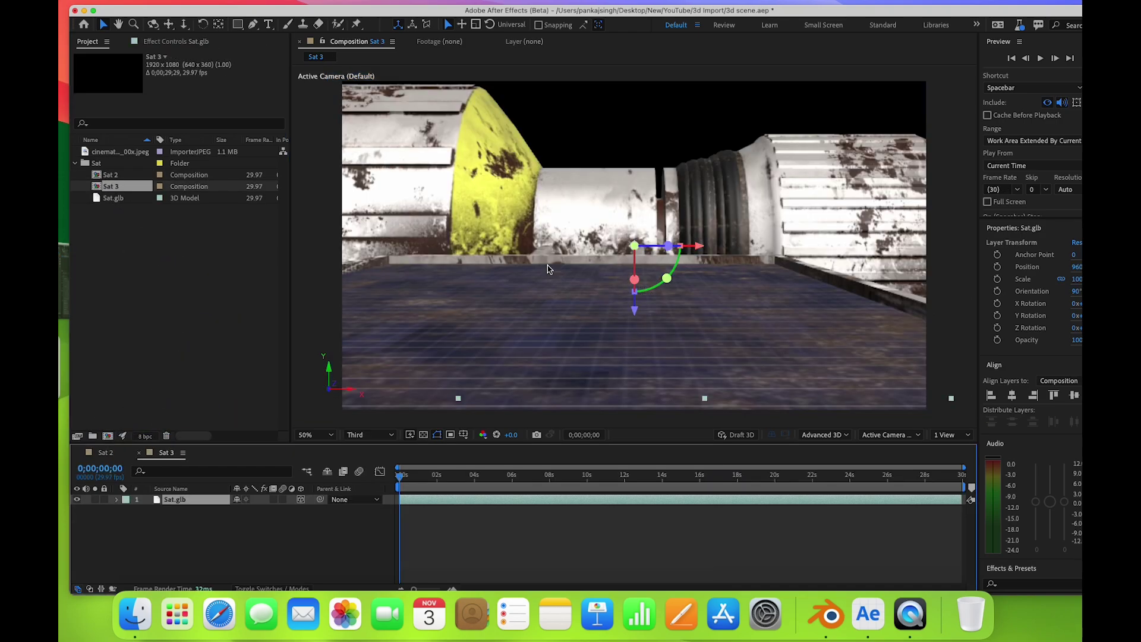
click(117, 499)
key(r)
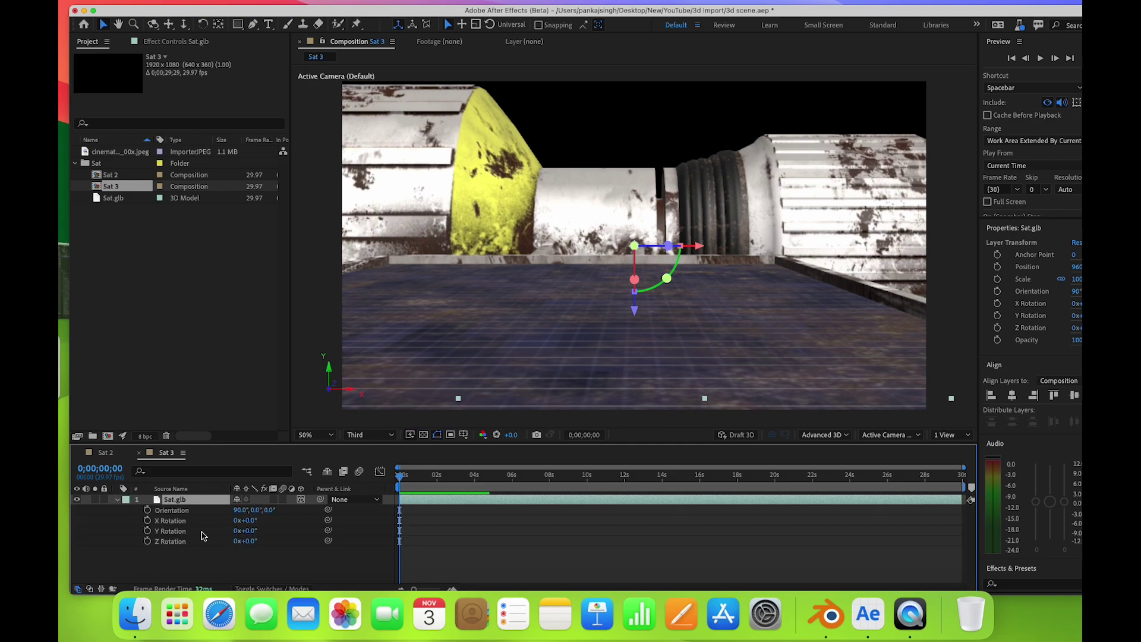
click(253, 521)
drag(253, 521, 377, 530)
- Push the satellite back and up-left to Position -664.8, -384.3, 8053.3
key(p)
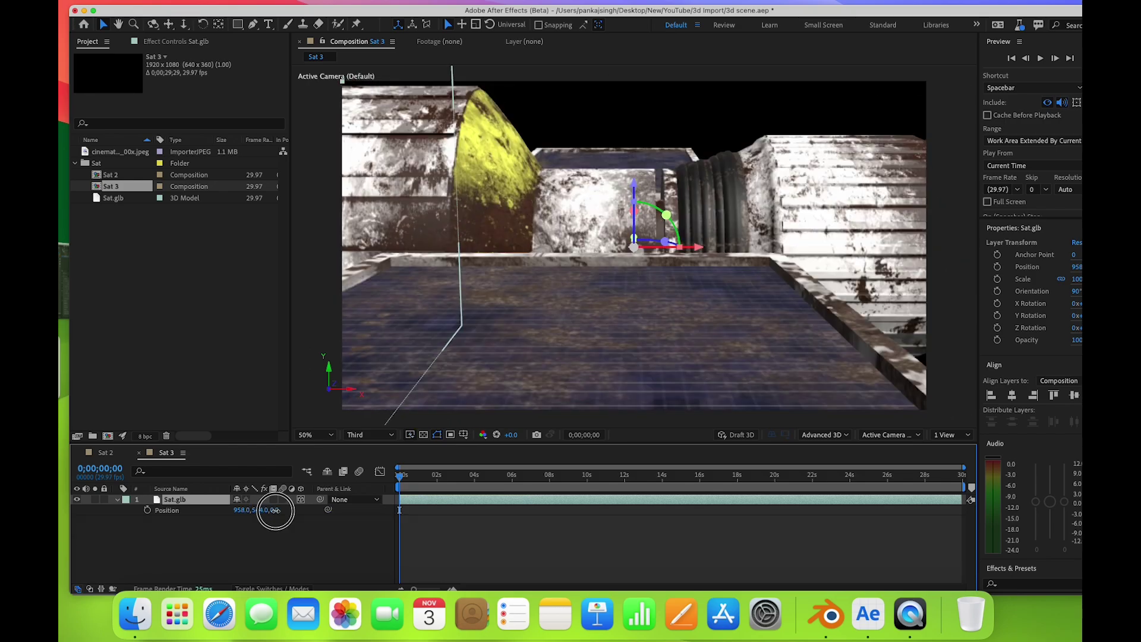
drag(266, 509, 308, 548)
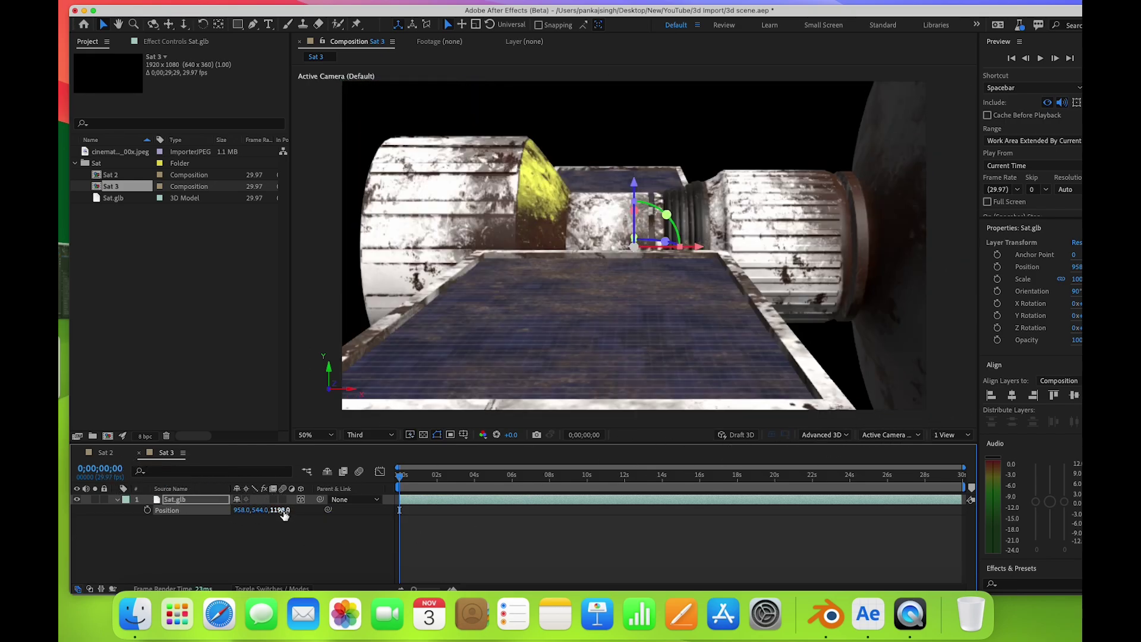
drag(280, 510, 1047, 471)
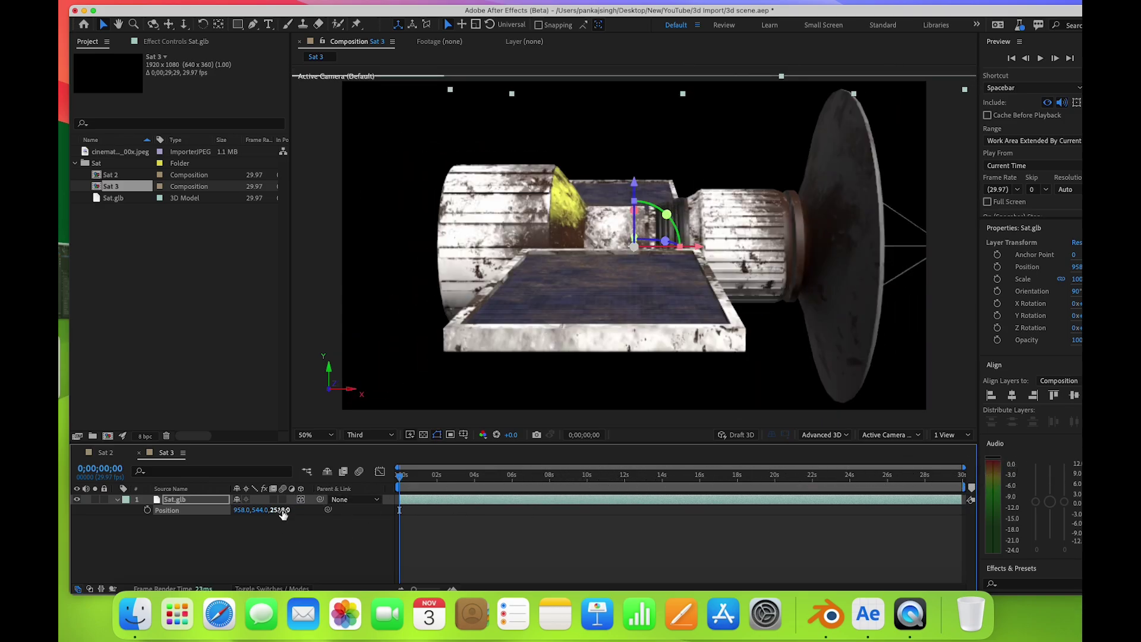
drag(279, 510, 800, 284)
drag(700, 252, 588, 196)
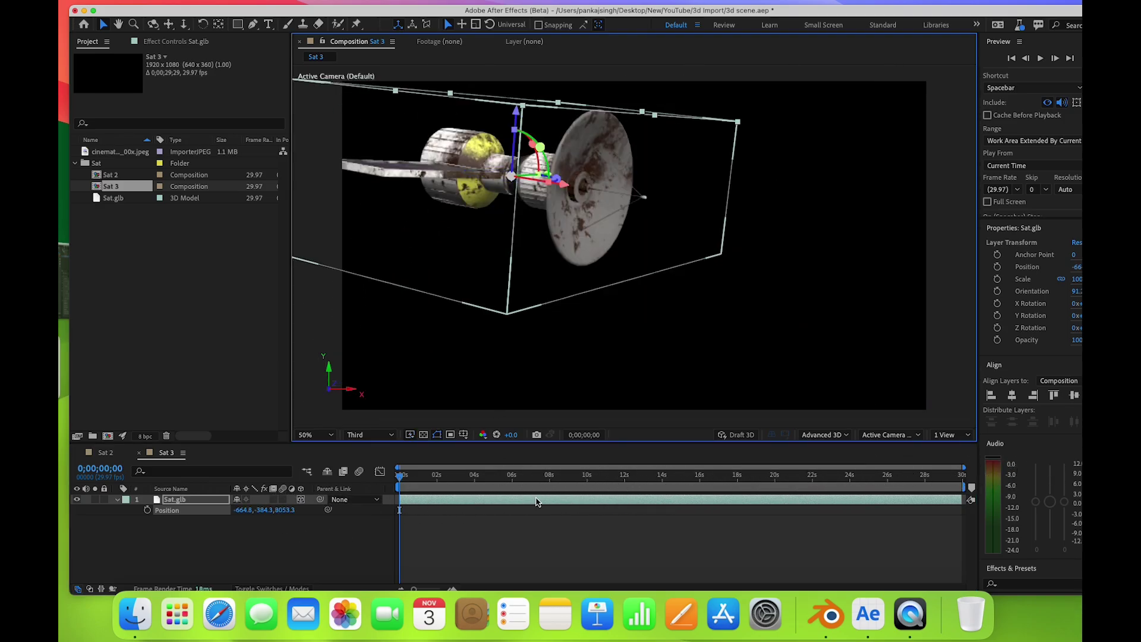
click(498, 515)
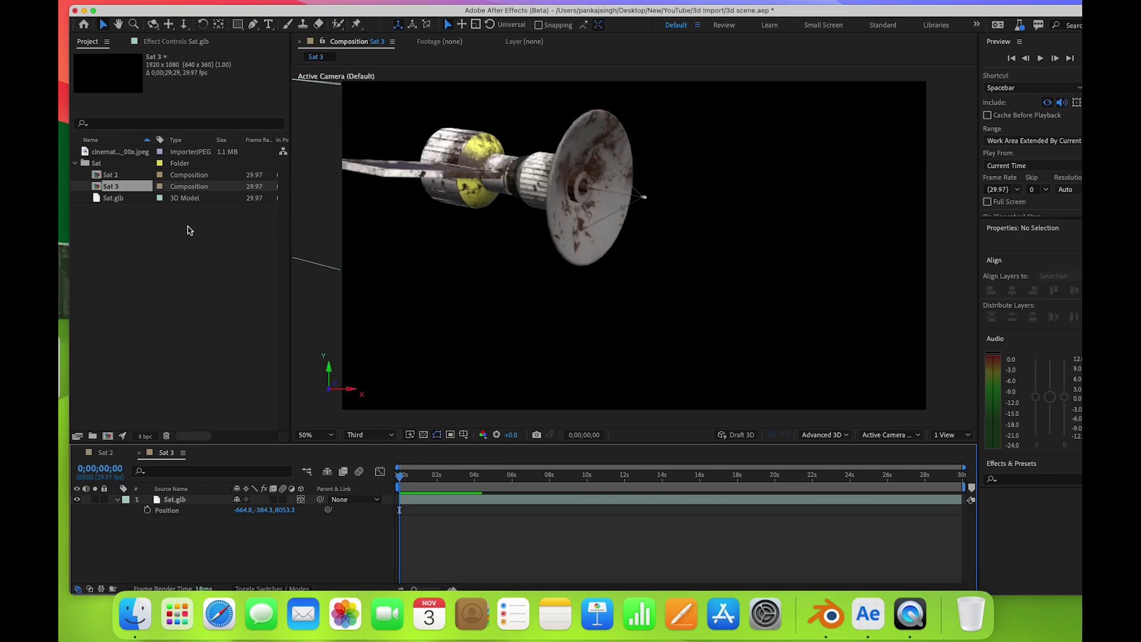
click(176, 515)
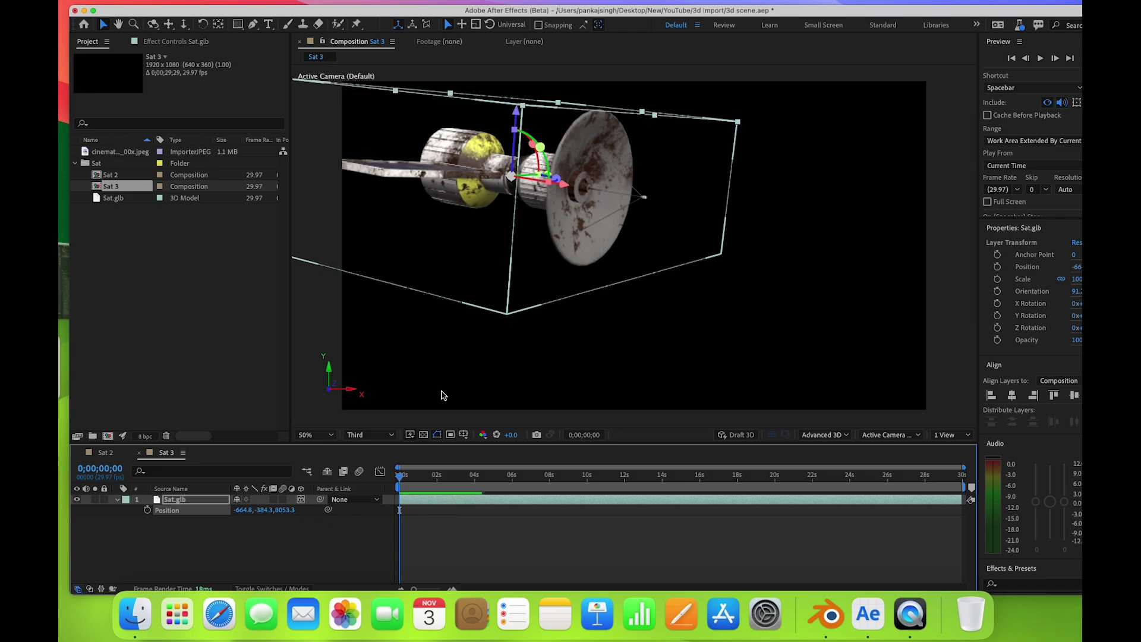
click(342, 536)
- Add a new Point light and move it up and to the right of the satellite
right_click(319, 543)
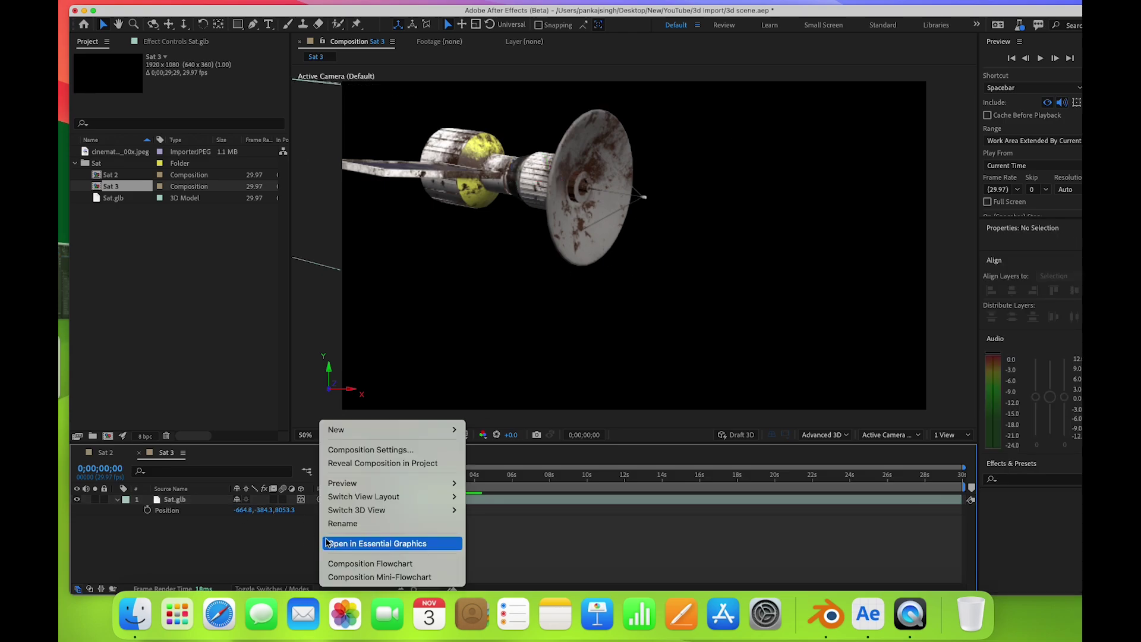
mouse_move(399, 438)
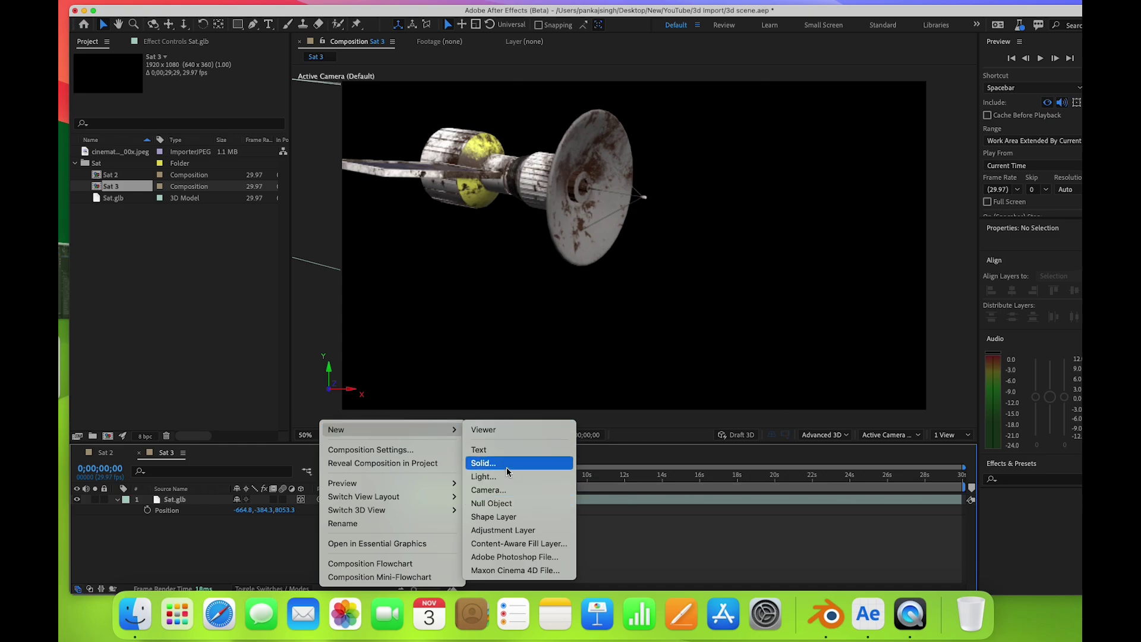
click(484, 477)
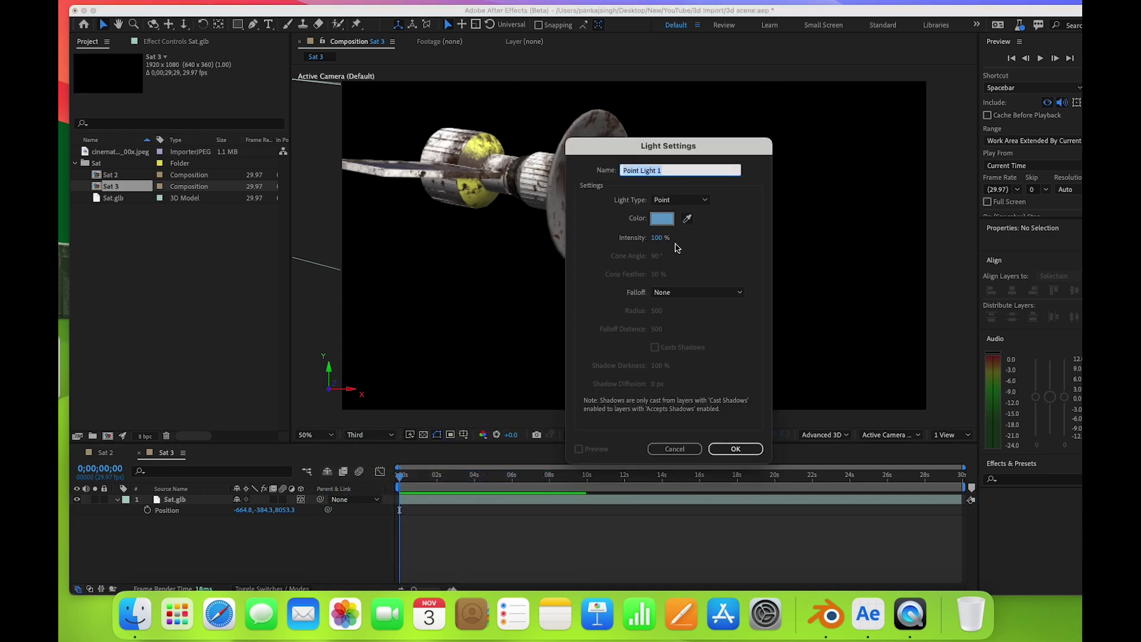
click(734, 450)
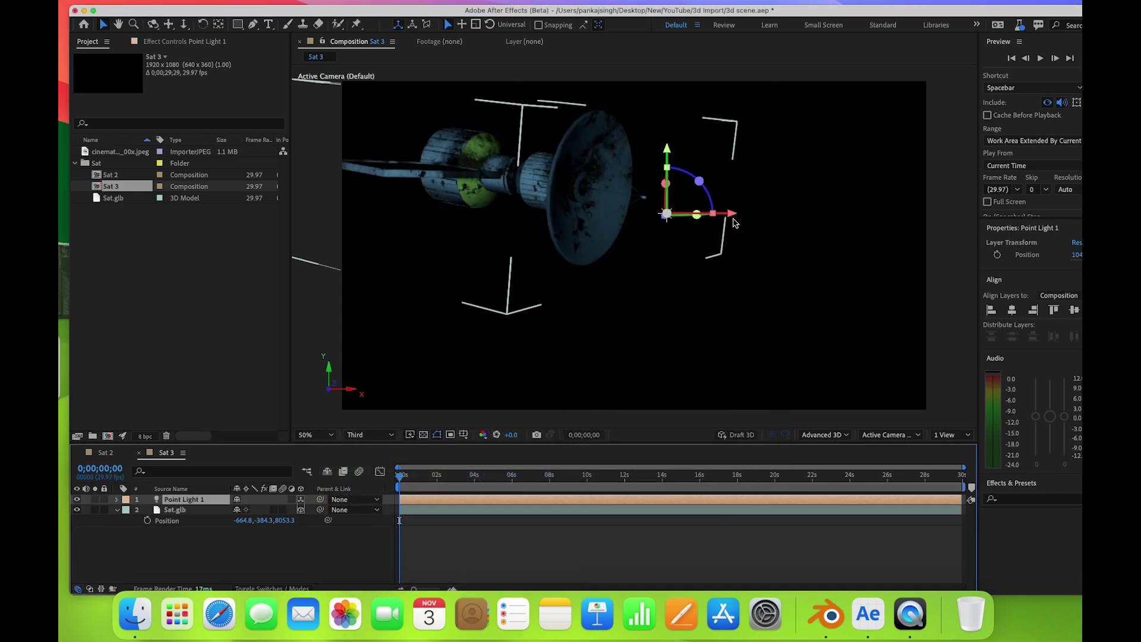
drag(735, 216, 847, 204)
drag(806, 148, 804, 52)
- Raise the point light's Intensity to 234%
click(118, 510)
click(117, 499)
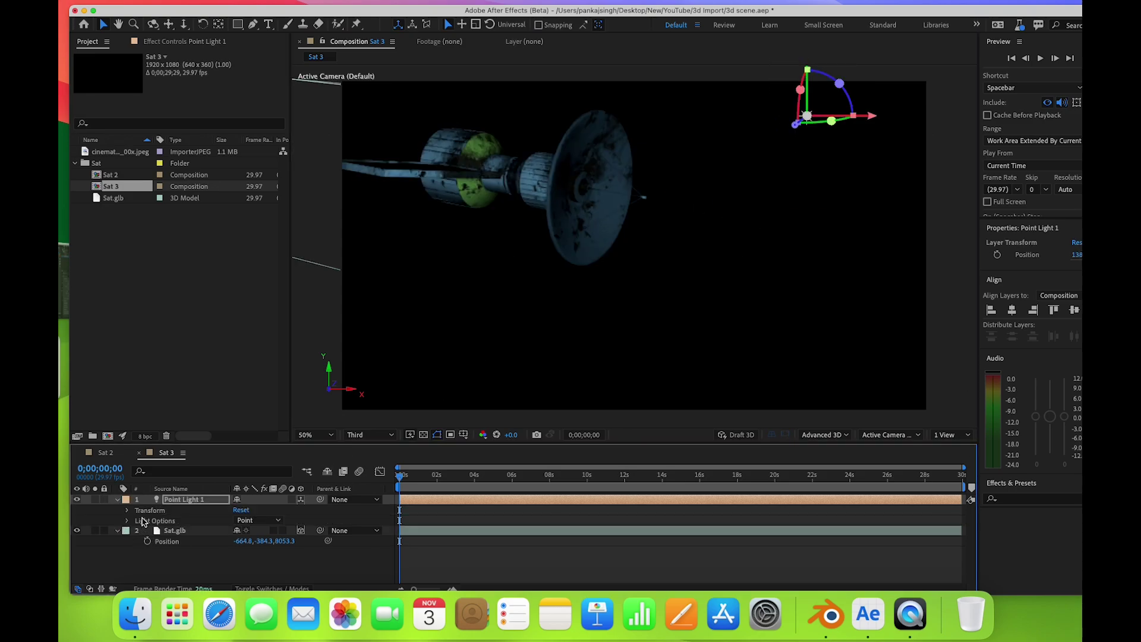
click(127, 520)
drag(249, 532, 333, 533)
click(302, 543)
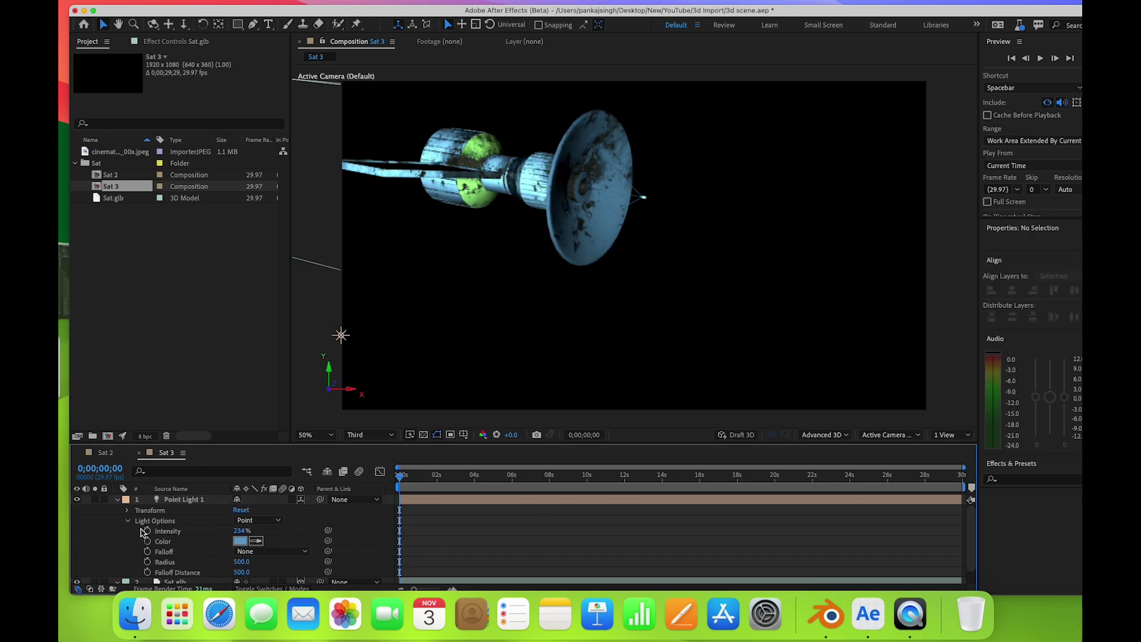
- Set a Position keyframe on the satellite layer at 0 s
click(128, 521)
click(118, 499)
click(117, 509)
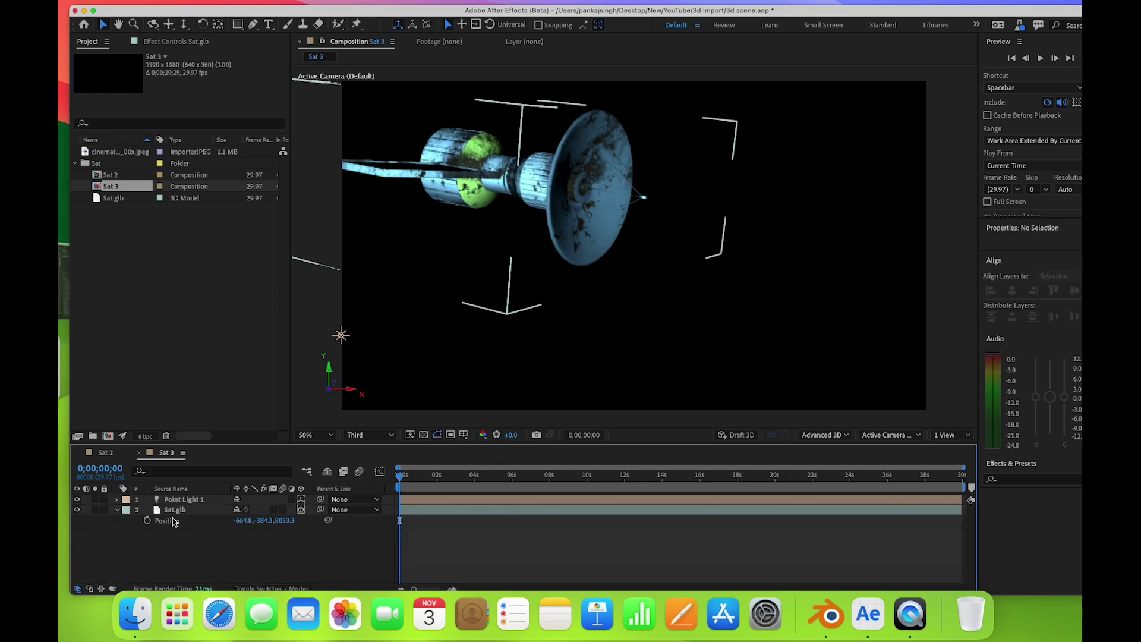
click(173, 512)
click(147, 520)
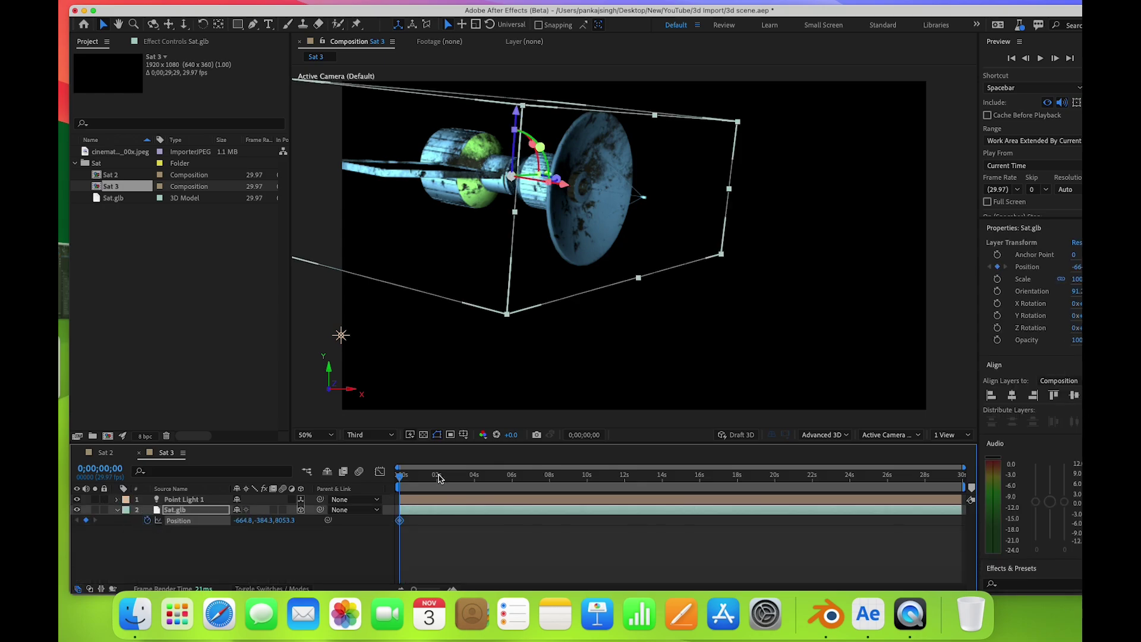
- At about 9 s, move the satellite off to the right to create the second keyframe
drag(438, 475, 569, 482)
drag(564, 198, 844, 214)
key(h)
drag(674, 264, 369, 262)
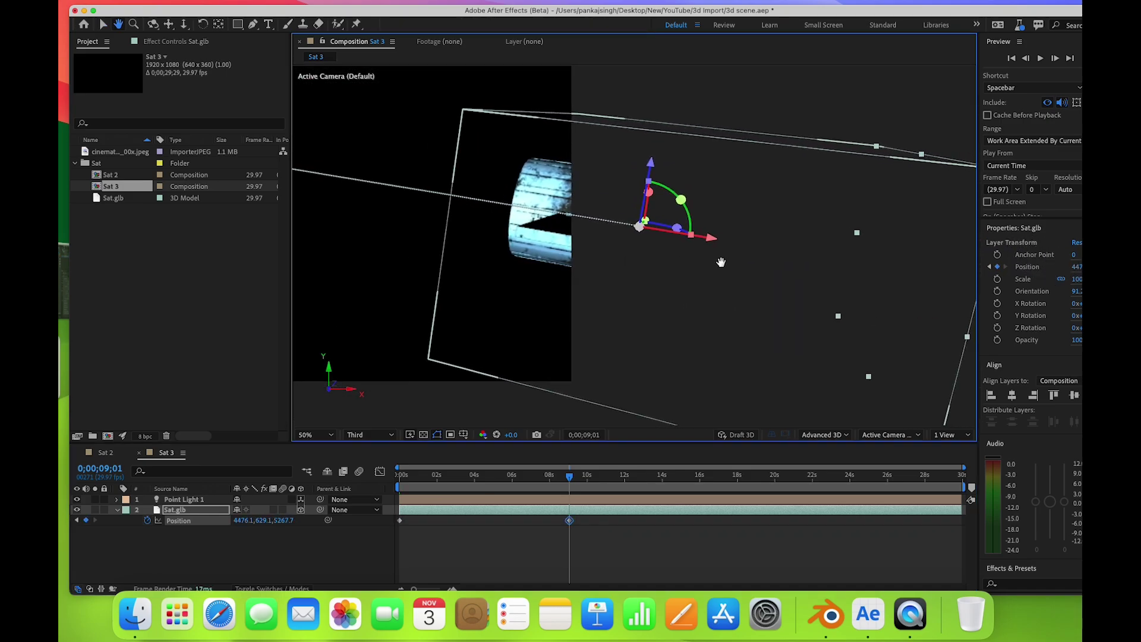
drag(717, 244, 886, 255)
double_click(119, 24)
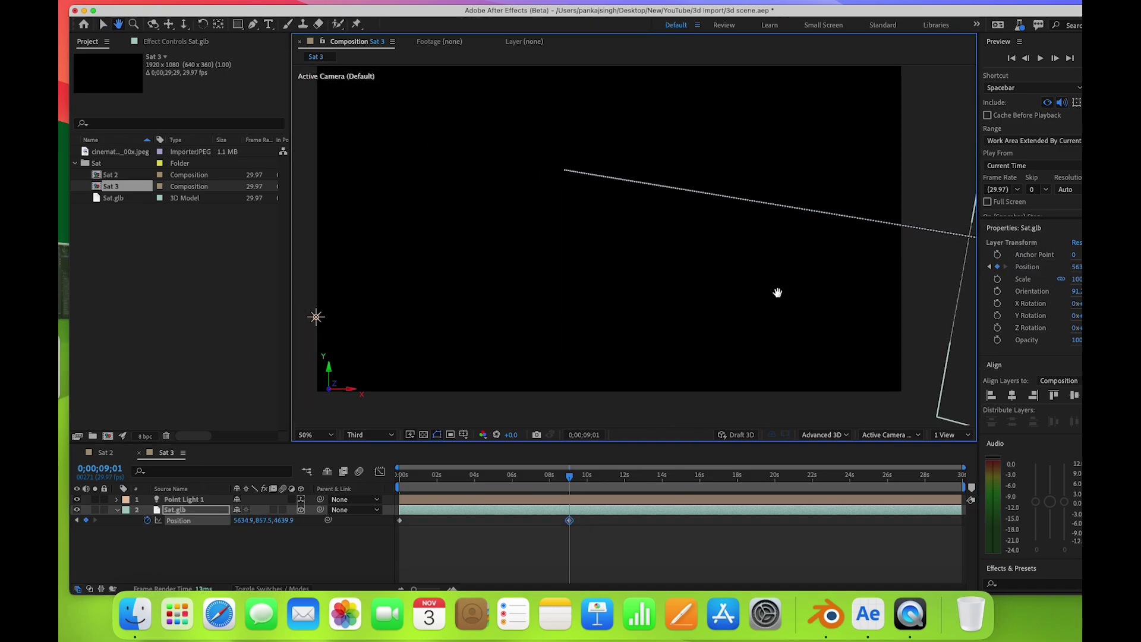
click(103, 24)
- Preview the animation from the start and end the work area at the current time
key(Home)
click(504, 559)
key(space)
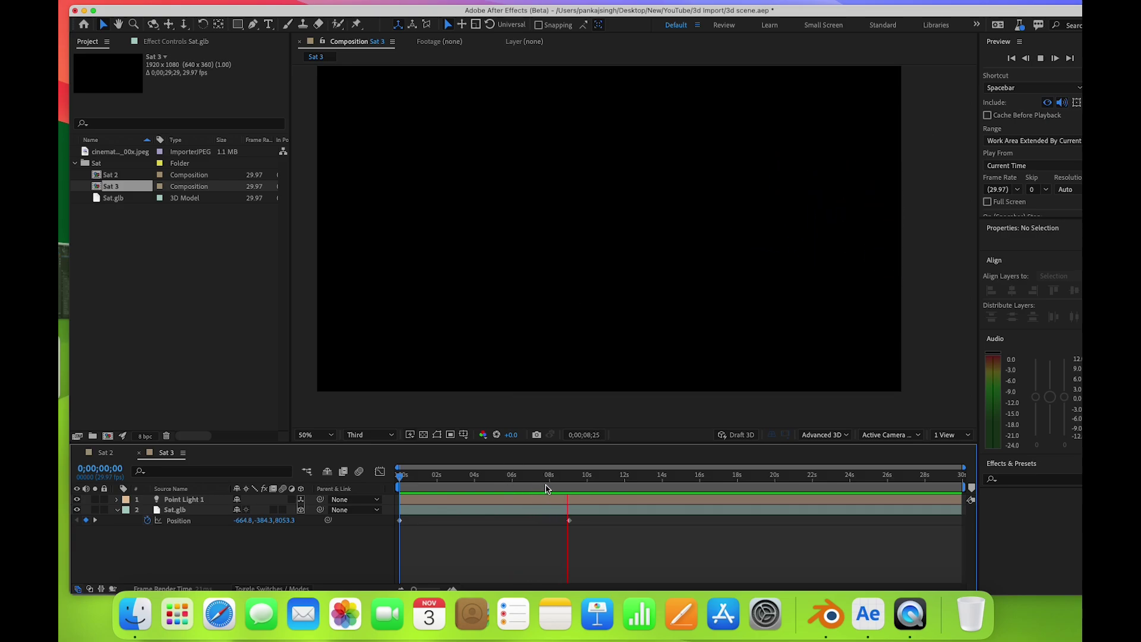
key(n)
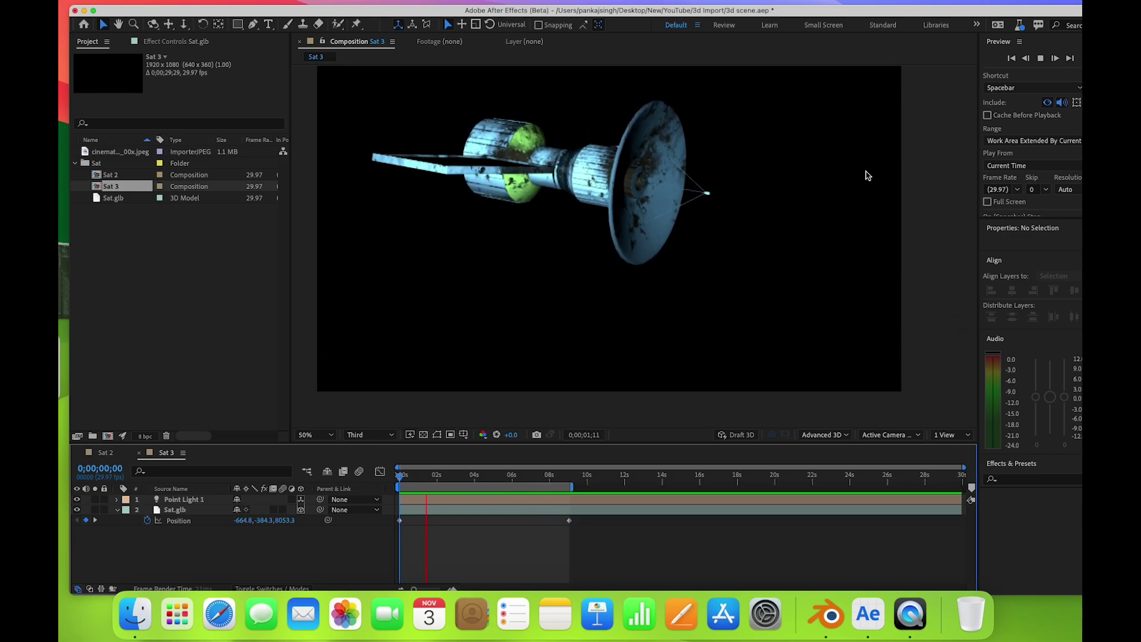